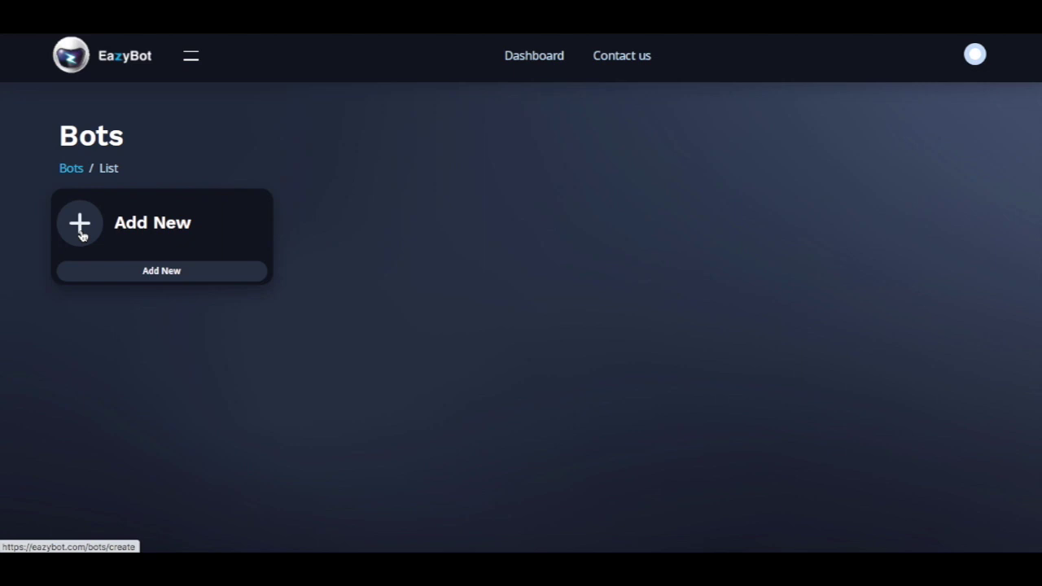
Step: Start a new bot on the Binance exchange with the BTC/USDT coin pair
{"action": "scroll", "coordinate": [214, 223], "scroll_direction": "down", "scroll_amount": 1}
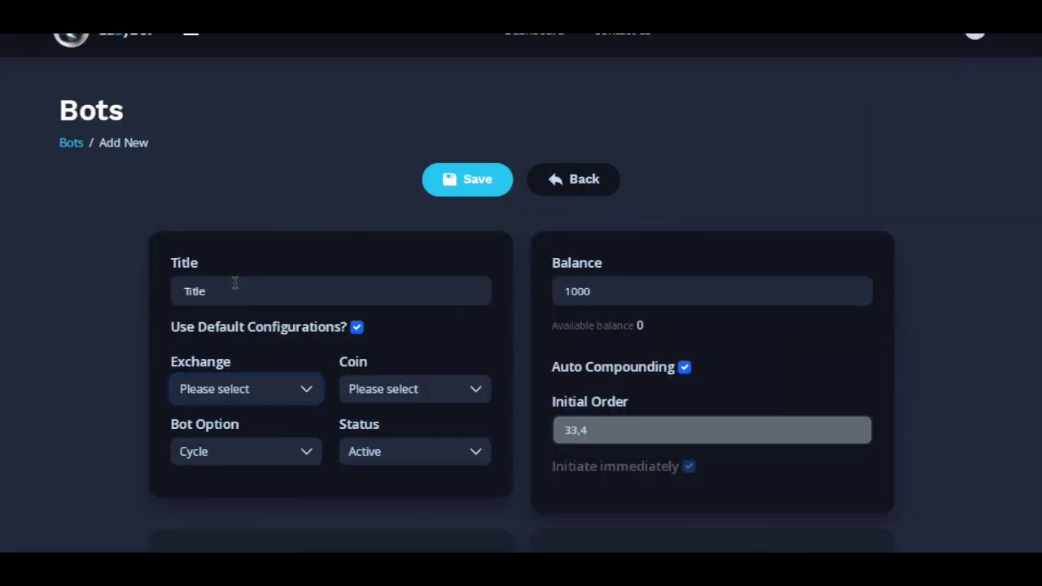
{"action": "left_click", "coordinate": [244, 389]}
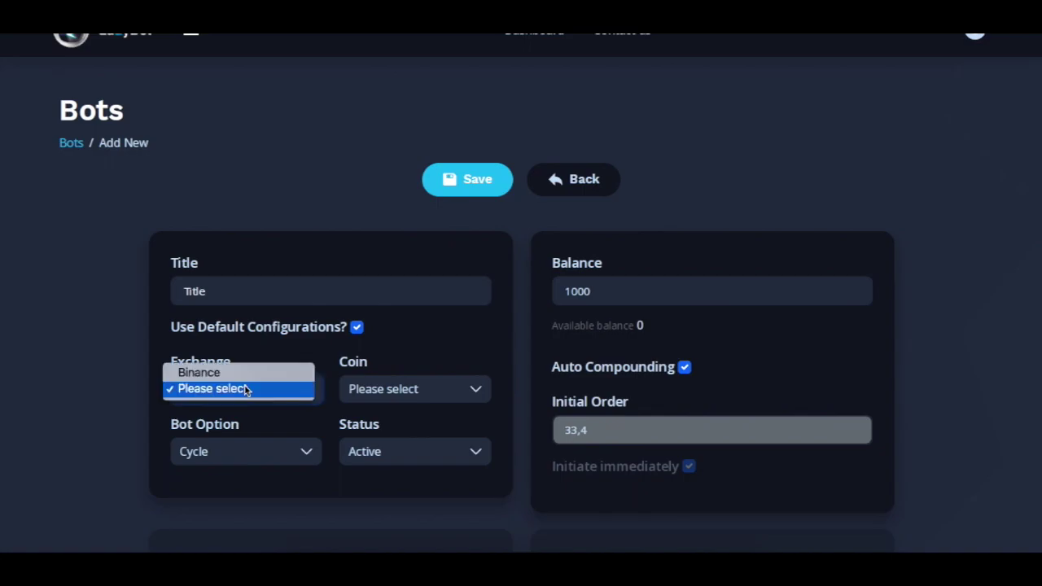
{"action": "left_click", "coordinate": [192, 375]}
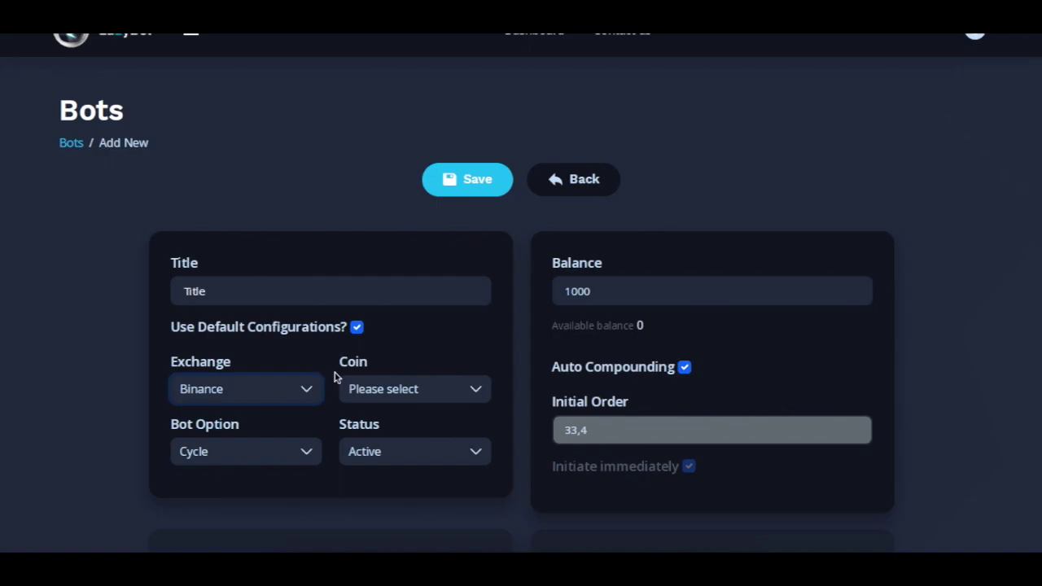
{"action": "left_click", "coordinate": [385, 391]}
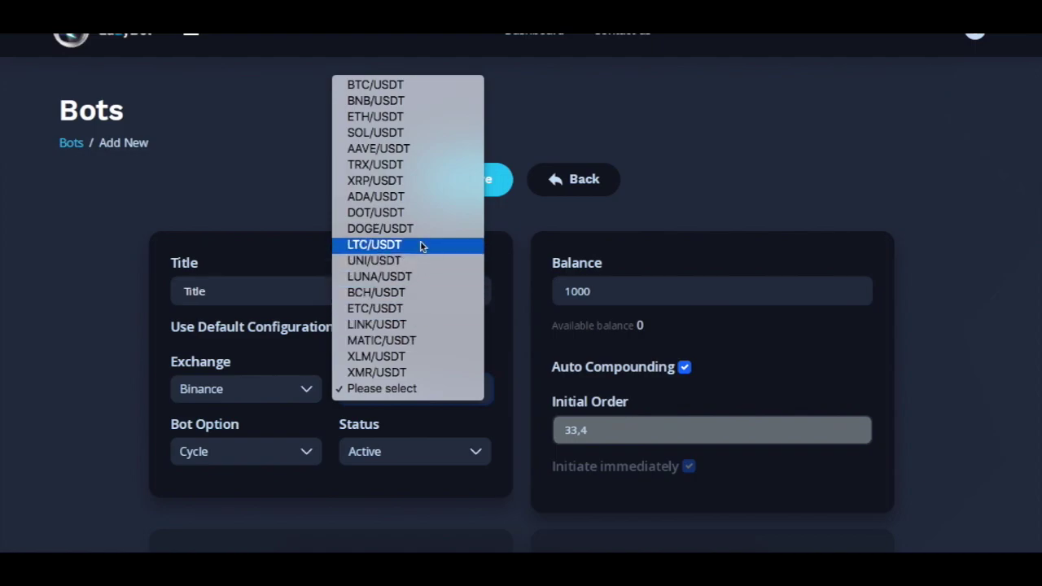
{"action": "left_click", "coordinate": [409, 84]}
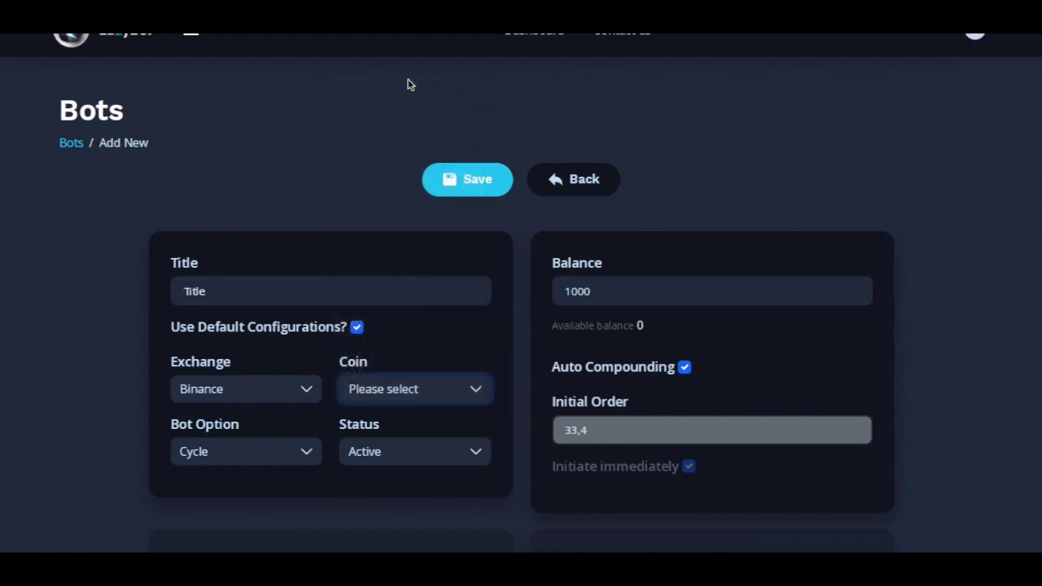
Step: Title the new bot "Bitcoin"
{"action": "scroll", "coordinate": [407, 84], "scroll_direction": "down", "scroll_amount": 1}
{"action": "left_click", "coordinate": [215, 212]}
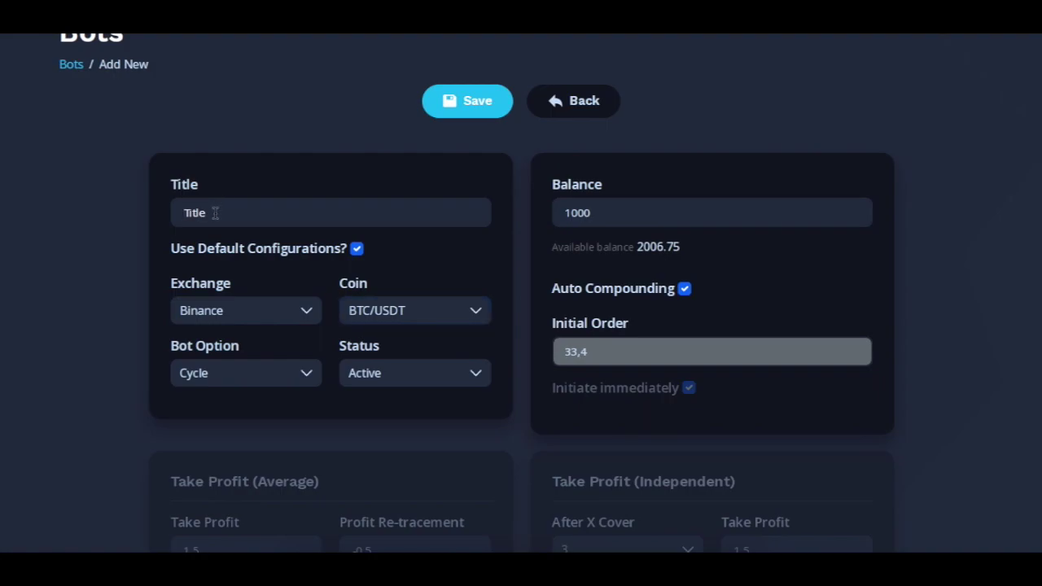
{"action": "type", "text": "Bitcoin"}
Step: Compare the exchange's available balance with the balance assigned to the Bitcoin bot
{"action": "left_click_drag", "start_coordinate": [553, 247], "coordinate": [635, 228]}
{"action": "left_click", "coordinate": [641, 246]}
{"action": "left_click_drag", "start_coordinate": [601, 212], "coordinate": [561, 213]}
{"action": "left_click", "coordinate": [560, 212]}
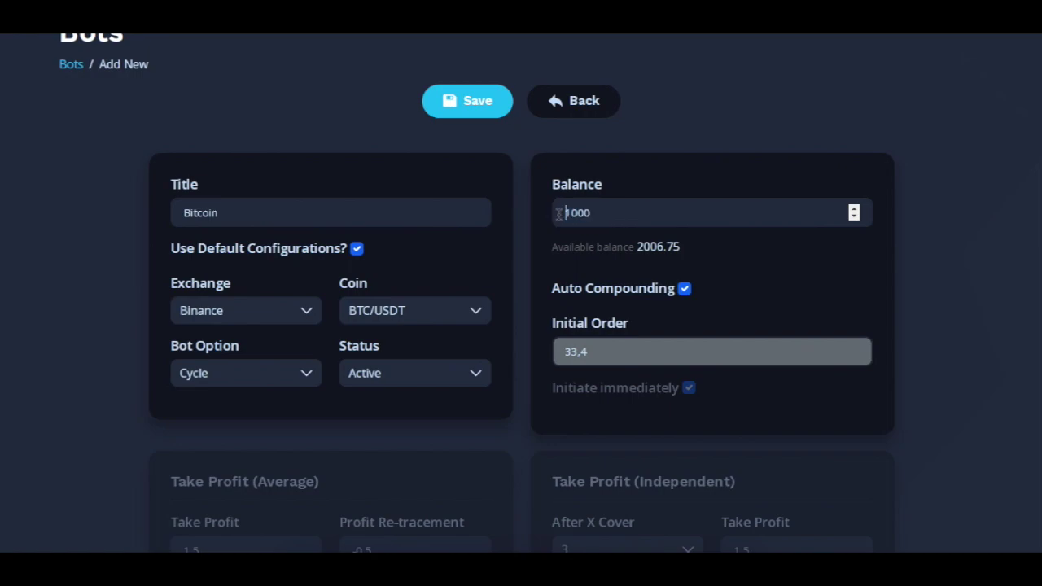
Step: Review the default take-profit and cover configuration, and save the Bitcoin bot with the defaults kept
{"action": "scroll", "coordinate": [448, 272], "scroll_direction": "down", "scroll_amount": 8}
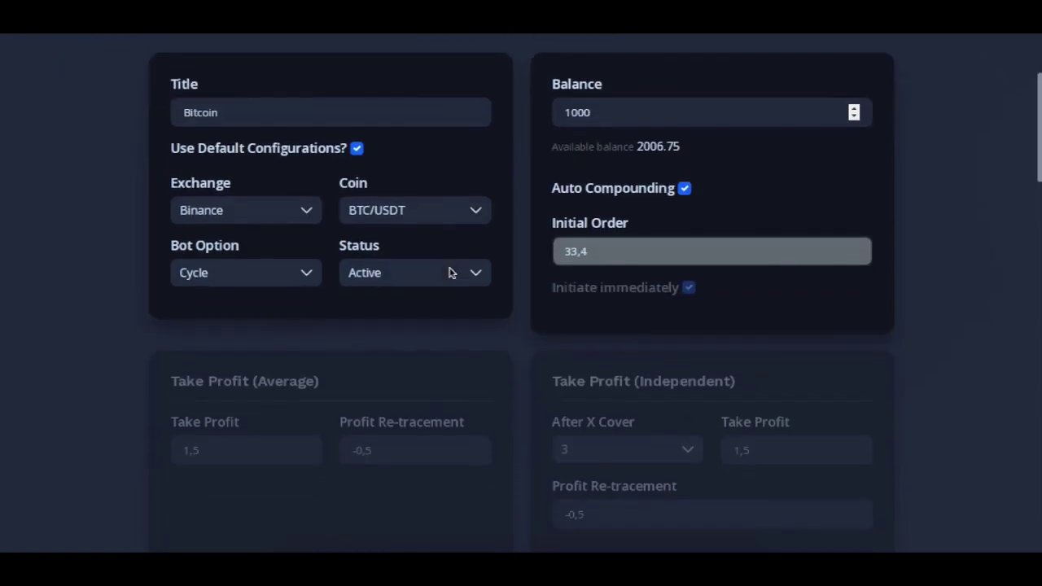
{"action": "scroll", "coordinate": [367, 407], "scroll_direction": "down", "scroll_amount": 5}
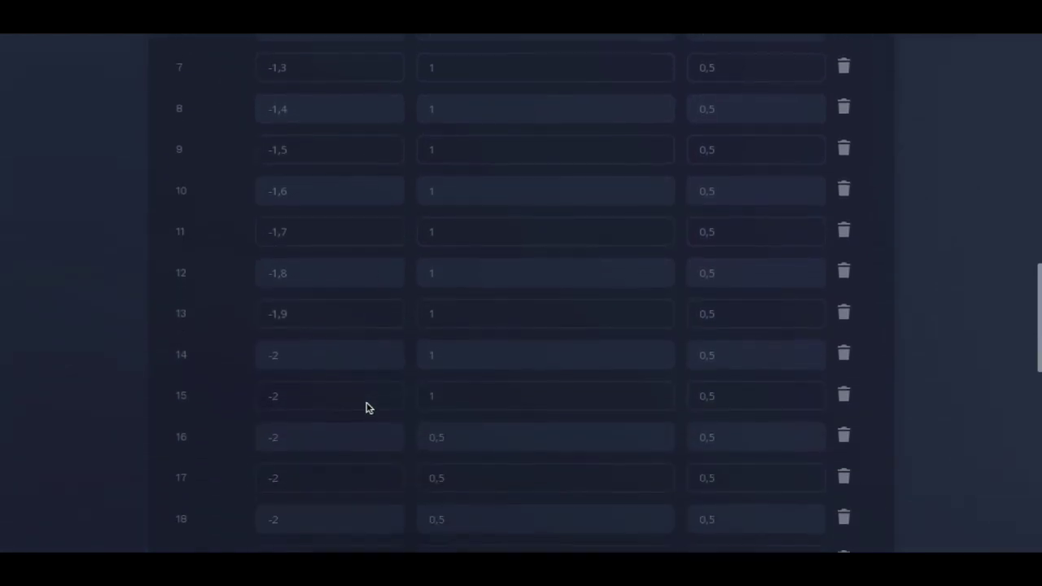
{"action": "scroll", "coordinate": [471, 354], "scroll_direction": "up", "scroll_amount": 6}
{"action": "scroll", "coordinate": [471, 355], "scroll_direction": "up", "scroll_amount": 6}
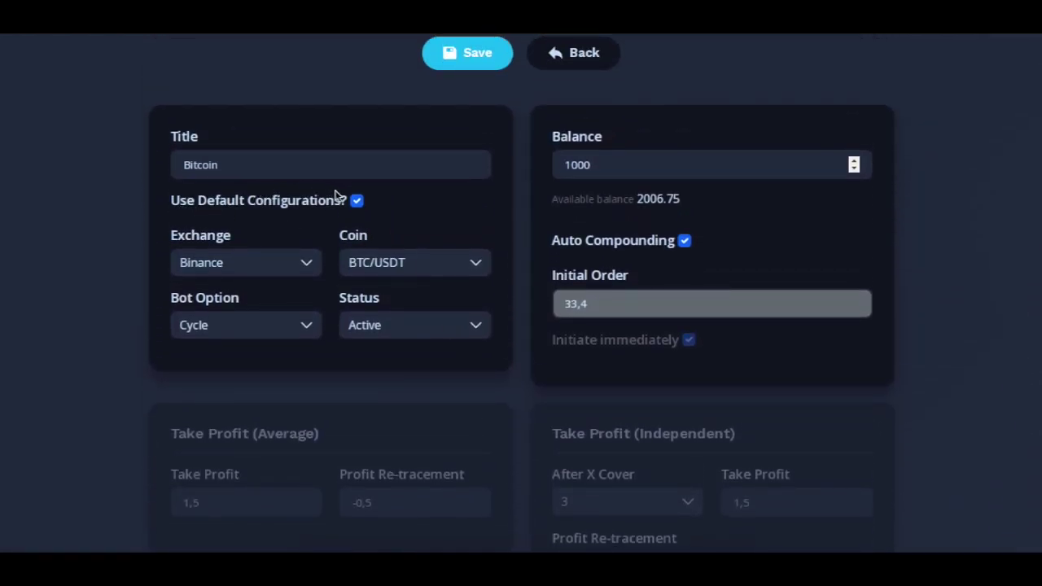
{"action": "left_click", "coordinate": [371, 203]}
{"action": "scroll", "coordinate": [592, 232], "scroll_direction": "up", "scroll_amount": 1}
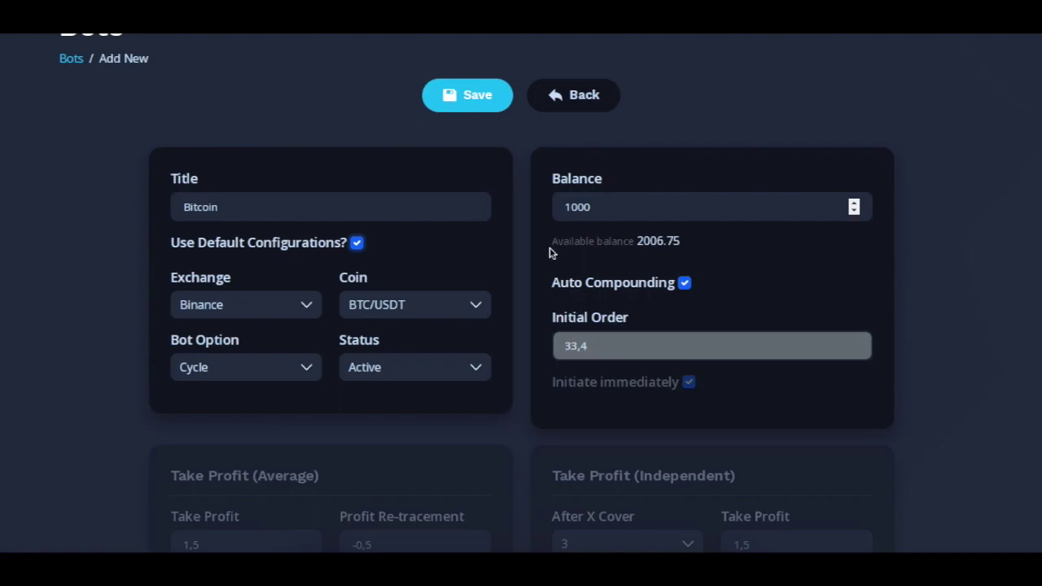
{"action": "left_click", "coordinate": [475, 93]}
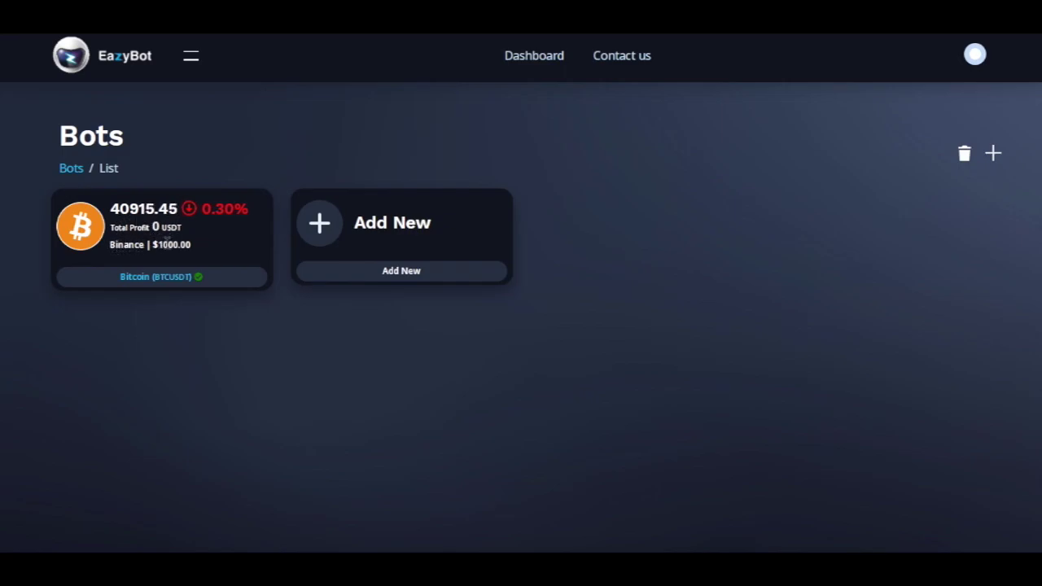
Step: Add another new bot and title it "Ethereum"
{"action": "left_click", "coordinate": [319, 233]}
{"action": "scroll", "coordinate": [318, 233], "scroll_direction": "down", "scroll_amount": 1}
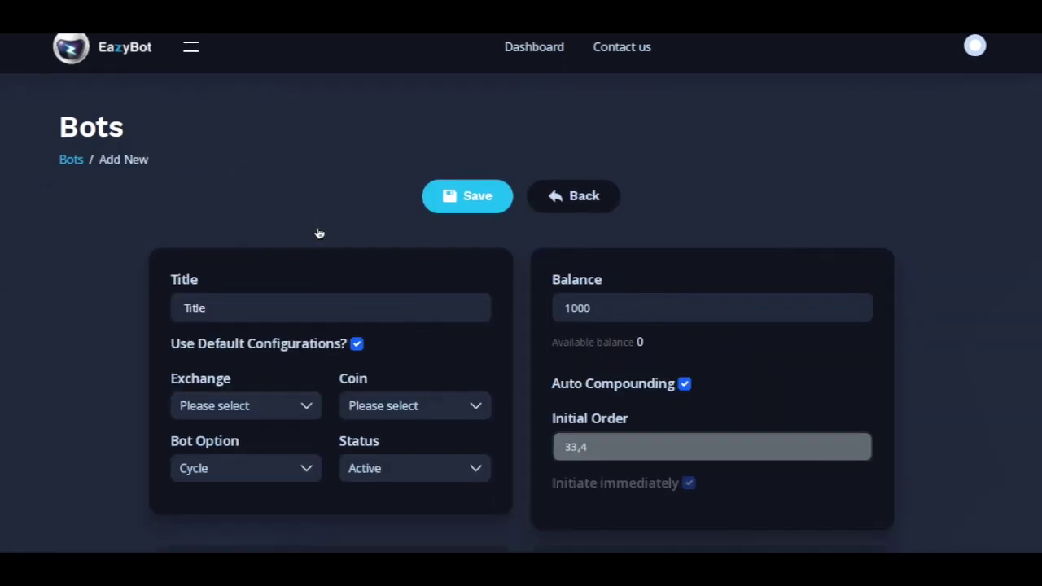
{"action": "left_click", "coordinate": [225, 285]}
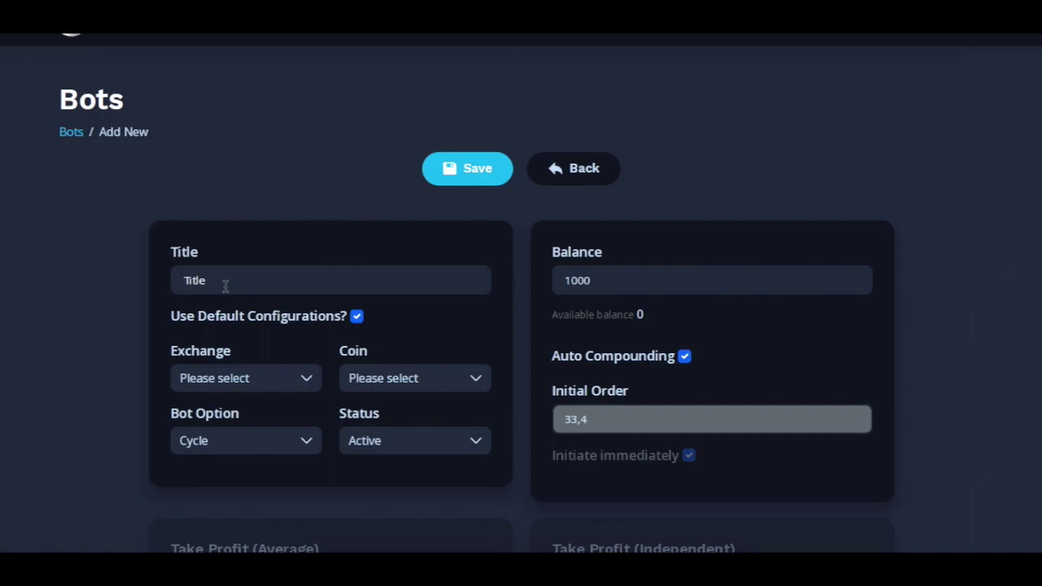
{"action": "type", "text": "Ethereum"}
Step: Set the Ethereum bot's exchange to Binance and its coin to ETH/USDT
{"action": "left_click", "coordinate": [220, 386]}
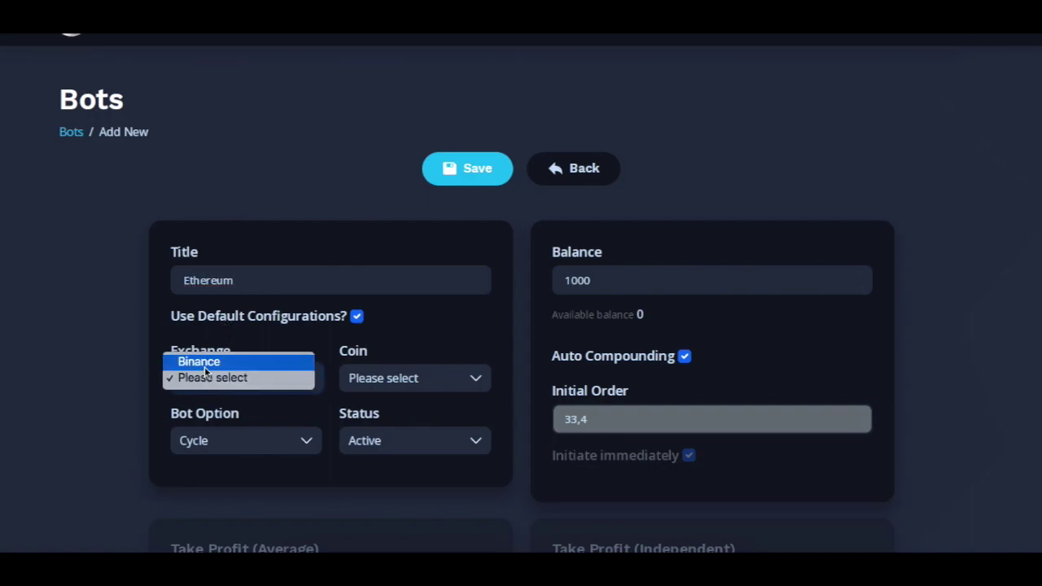
{"action": "left_click", "coordinate": [221, 365]}
{"action": "left_click", "coordinate": [384, 378]}
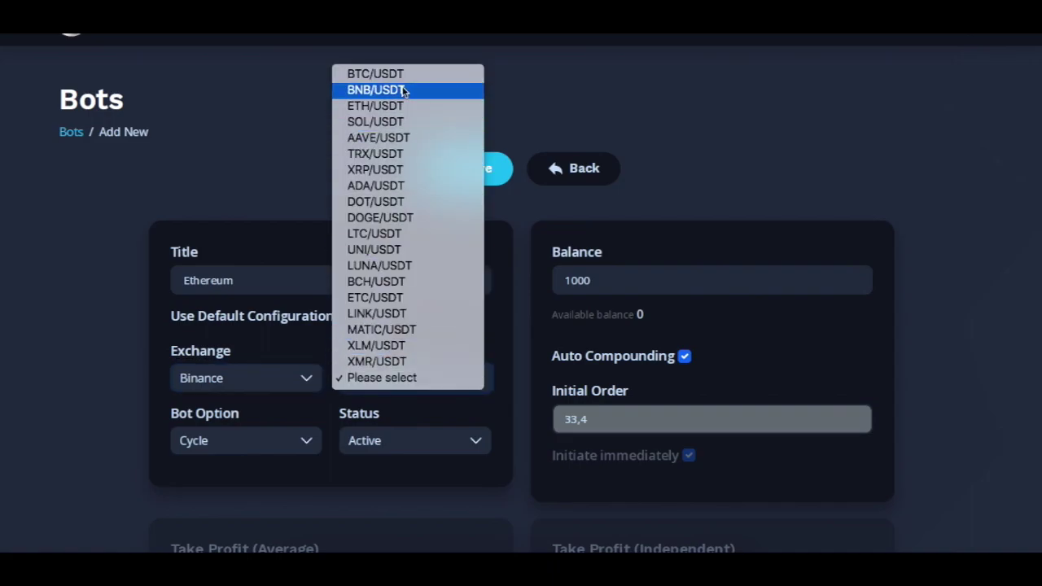
{"action": "left_click", "coordinate": [388, 106]}
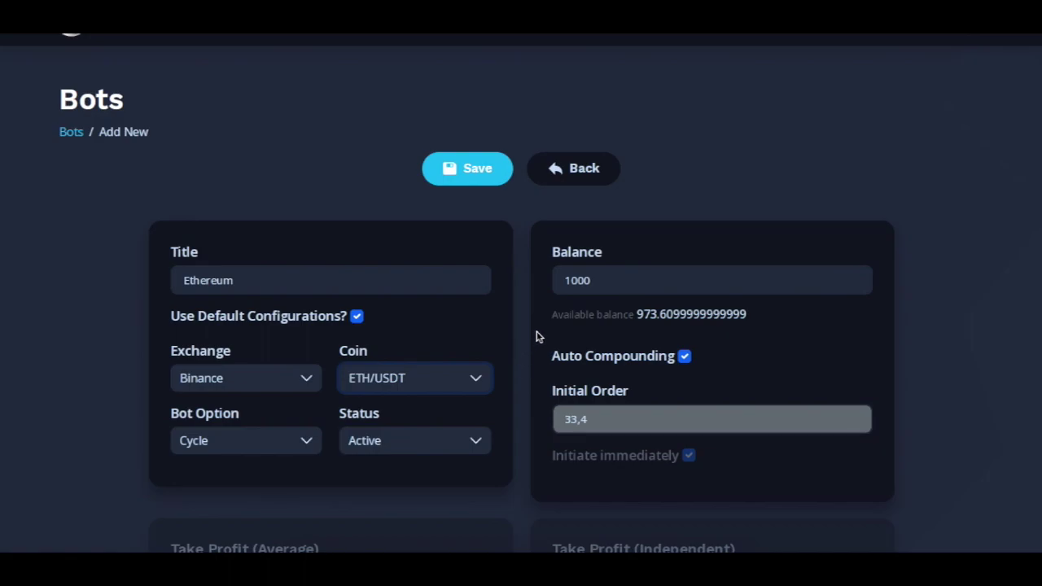
Step: Keep the Ethereum bot's status as Active and save the bot
{"action": "scroll", "coordinate": [507, 425], "scroll_direction": "down", "scroll_amount": 1}
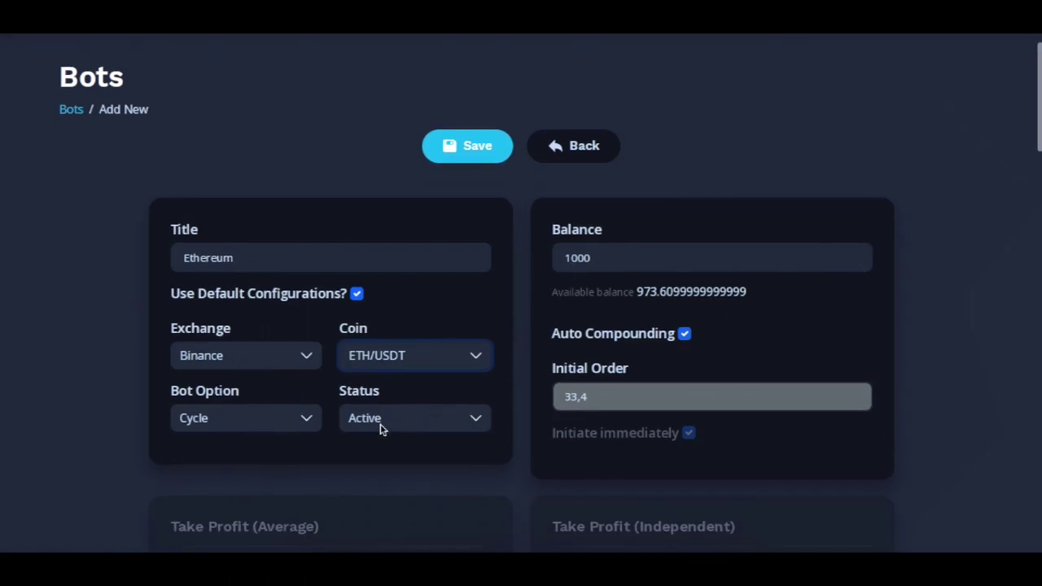
{"action": "left_click", "coordinate": [413, 421]}
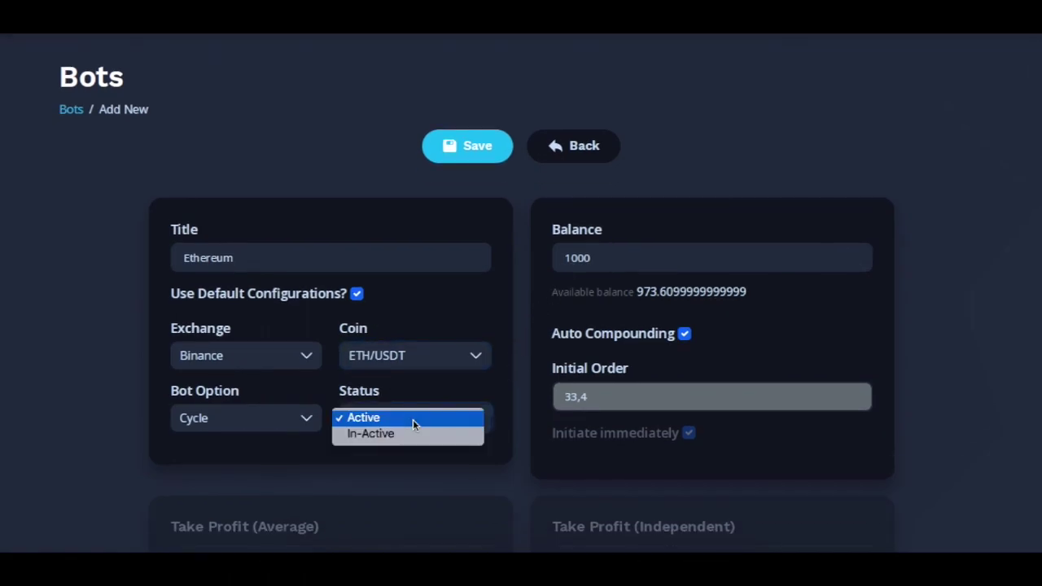
{"action": "left_click", "coordinate": [395, 460]}
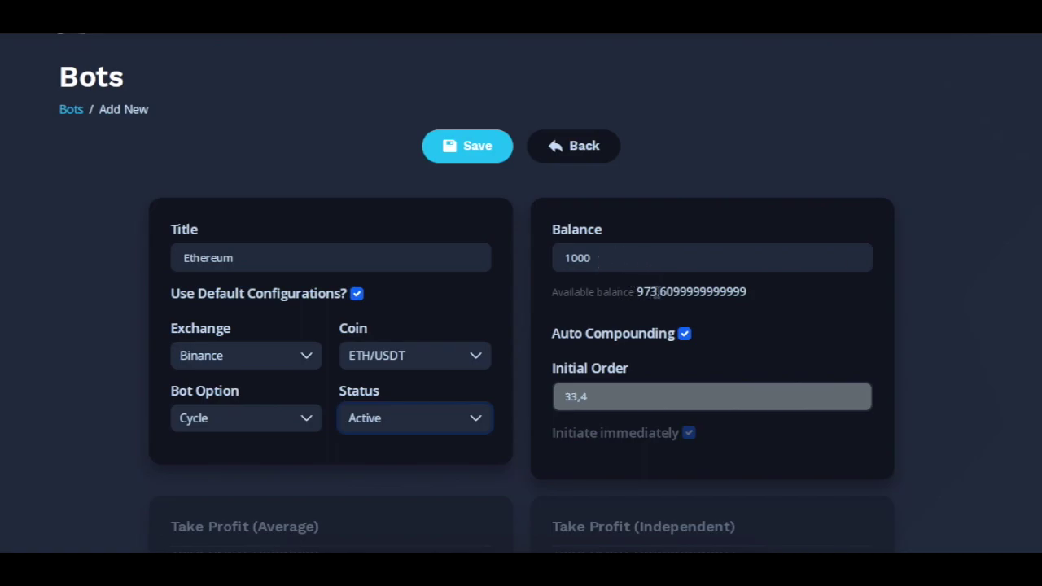
{"action": "left_click", "coordinate": [468, 146]}
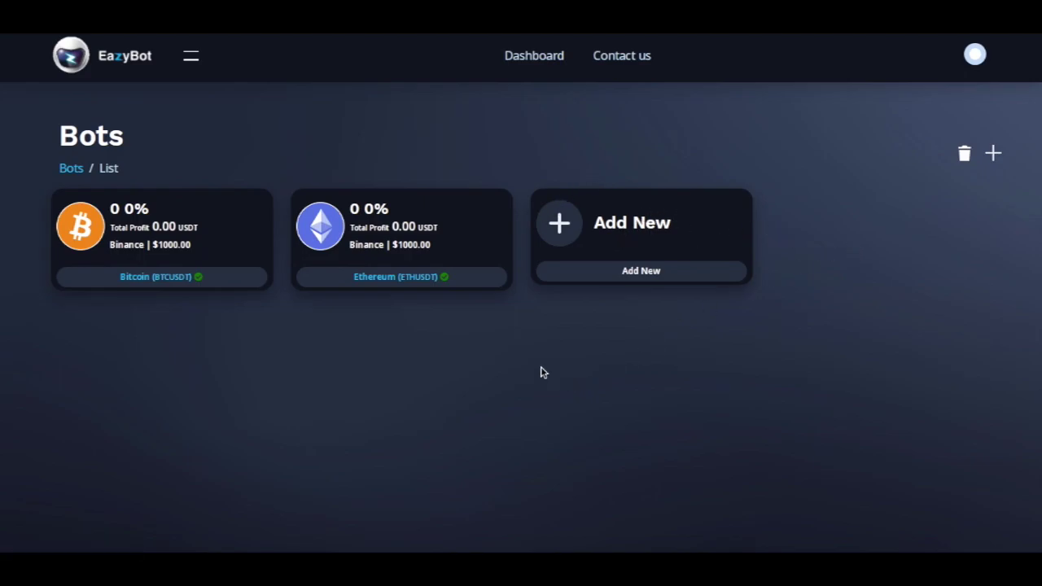
Step: Inspect the Bitcoin bot's trades and its configuration, and return to the bots list
{"action": "left_click", "coordinate": [142, 278]}
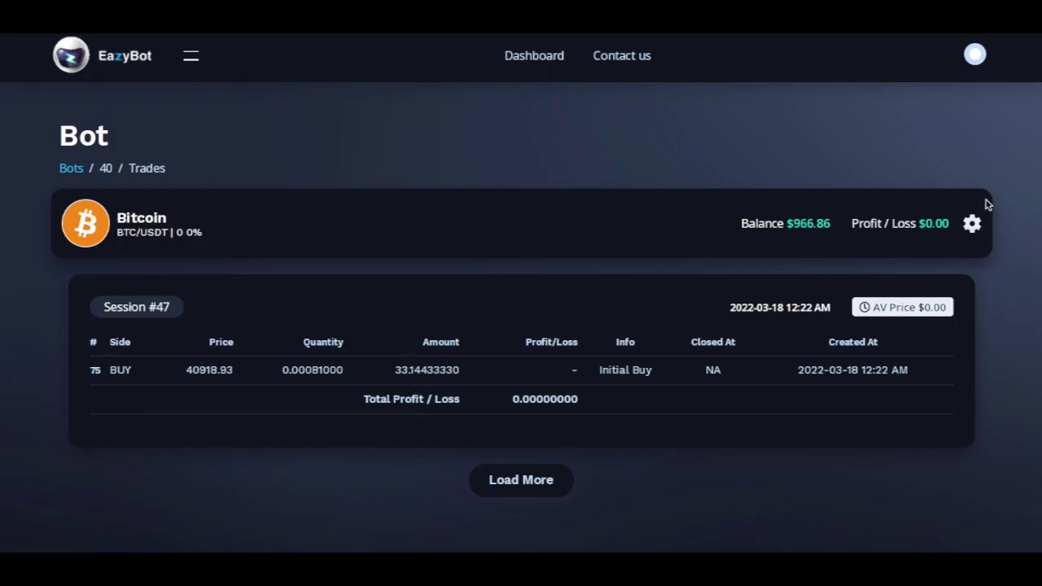
{"action": "left_click", "coordinate": [973, 226]}
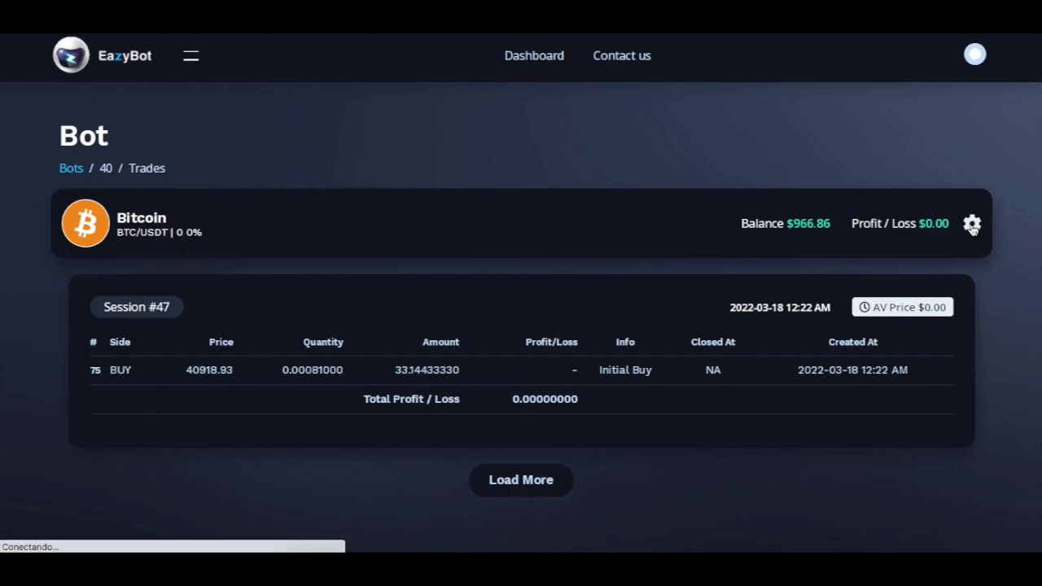
{"action": "scroll", "coordinate": [589, 135], "scroll_direction": "down", "scroll_amount": 1}
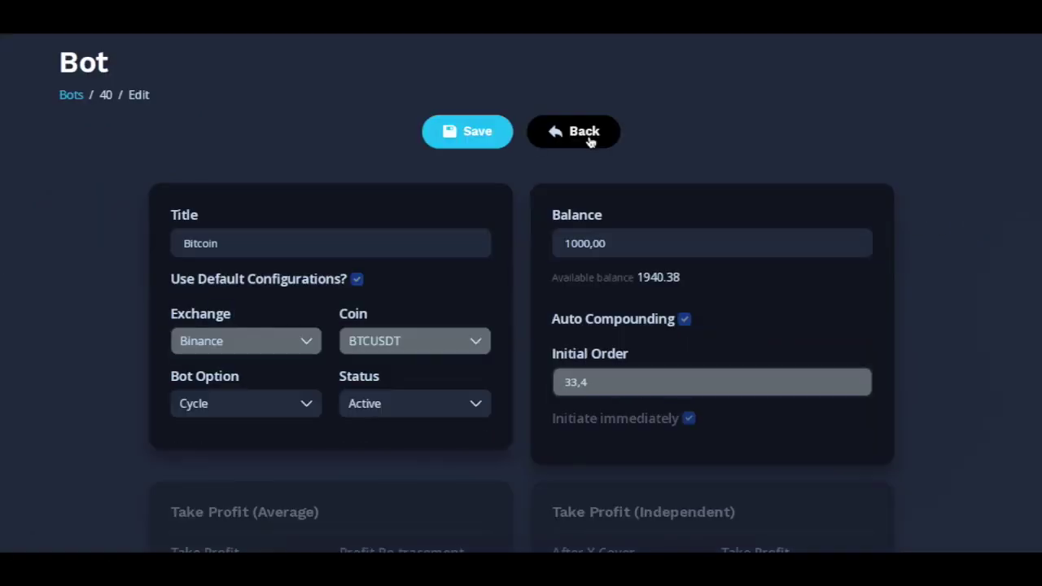
{"action": "scroll", "coordinate": [526, 280], "scroll_direction": "up", "scroll_amount": 1}
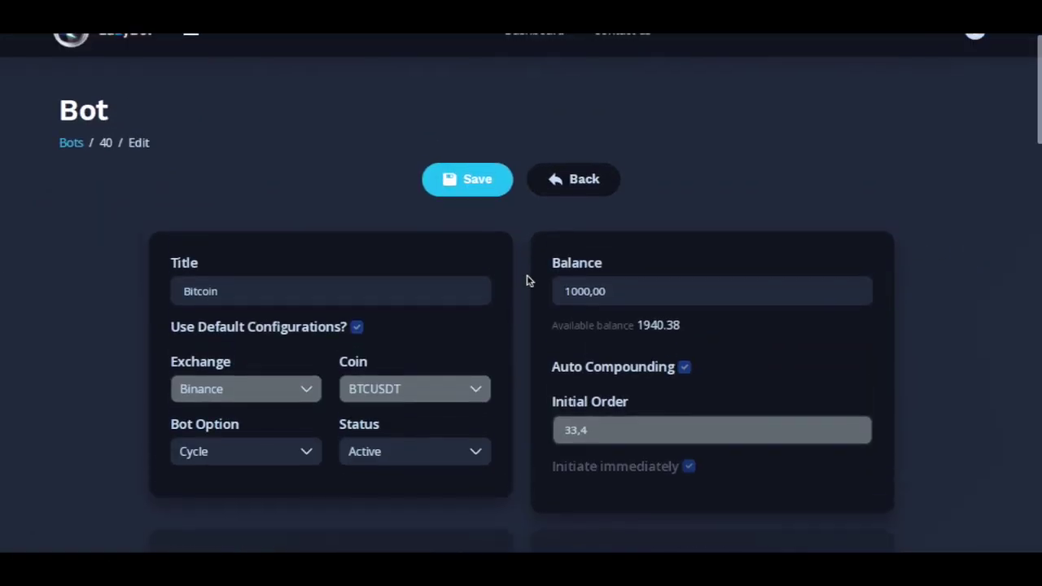
{"action": "left_click", "coordinate": [574, 201]}
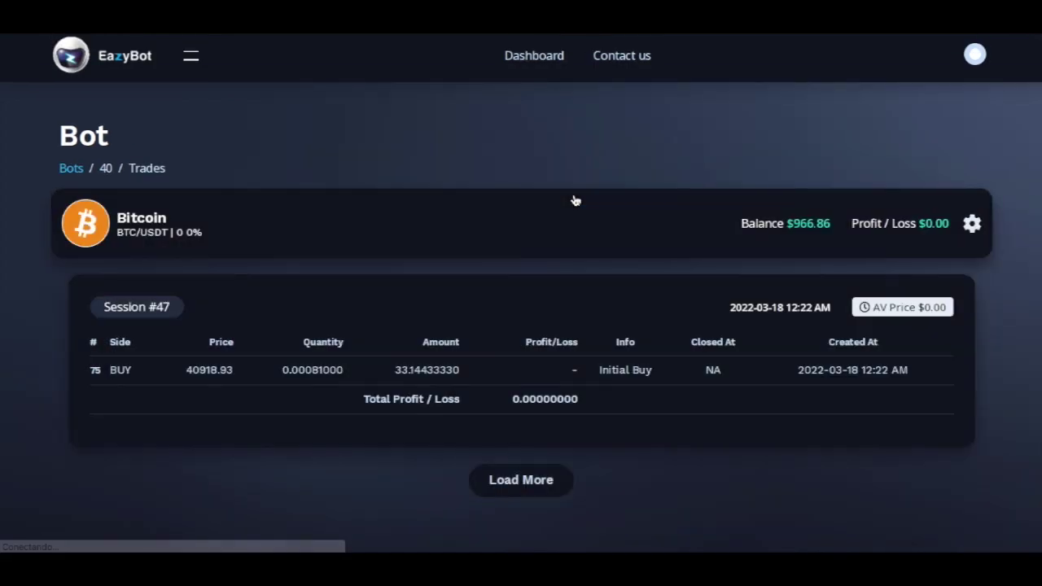
{"action": "left_click", "coordinate": [71, 169]}
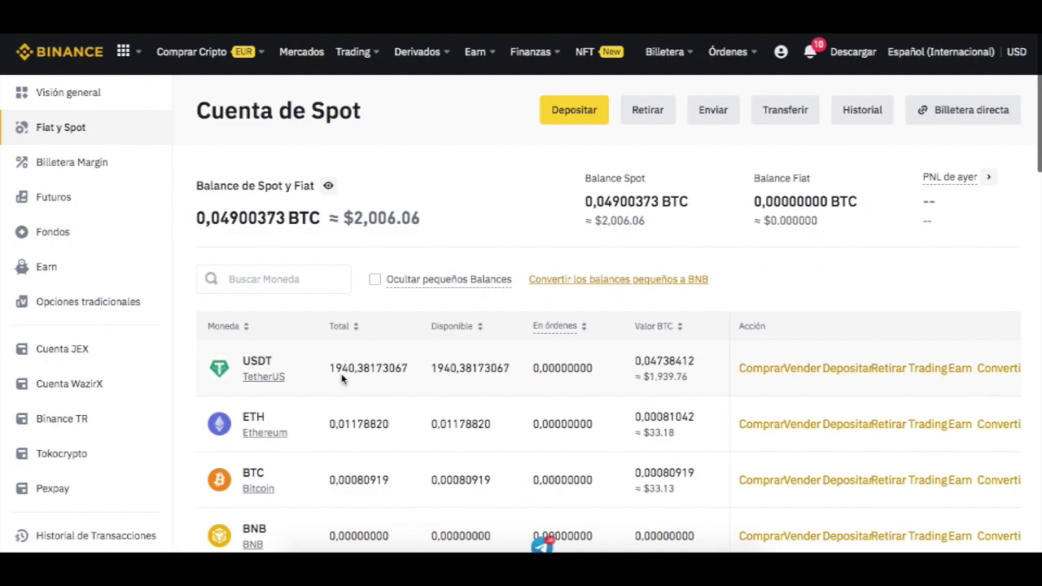
Step: Switch to Binance and check the USDT, ETH and BTC balances in the spot account
{"action": "scroll", "coordinate": [289, 437], "scroll_direction": "down", "scroll_amount": 1}
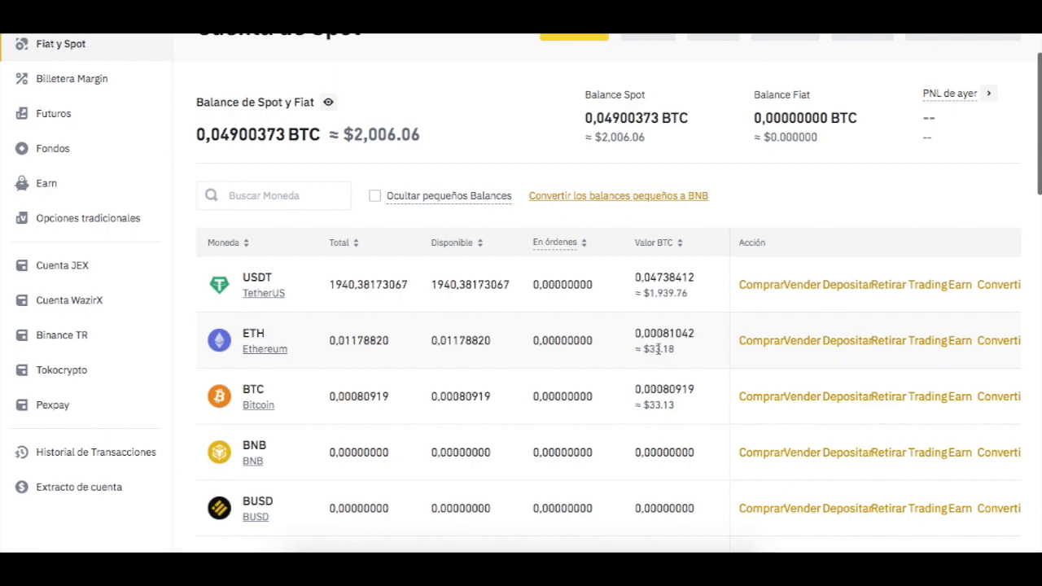
{"action": "scroll", "coordinate": [481, 346], "scroll_direction": "up", "scroll_amount": 1}
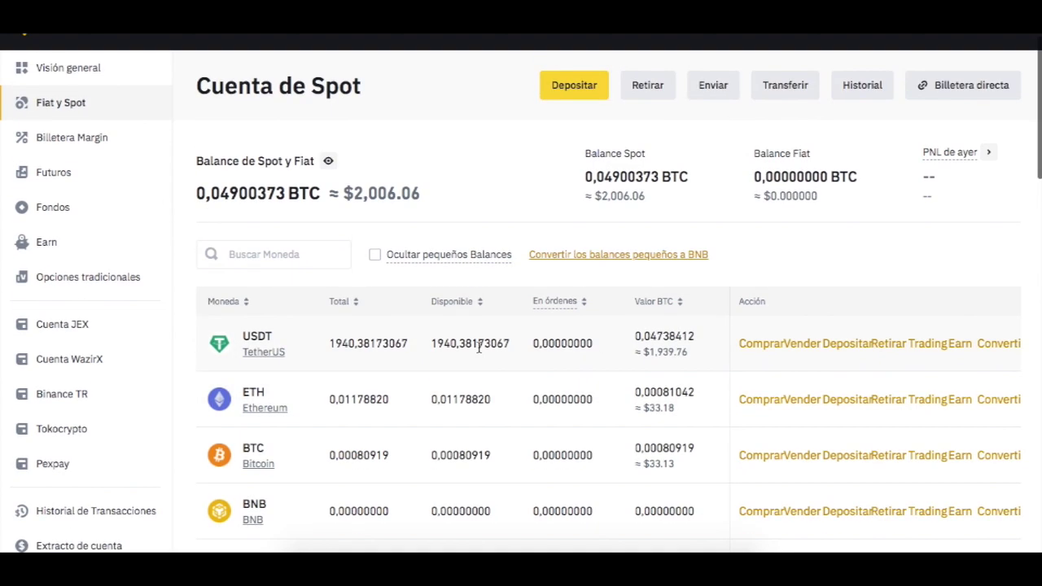